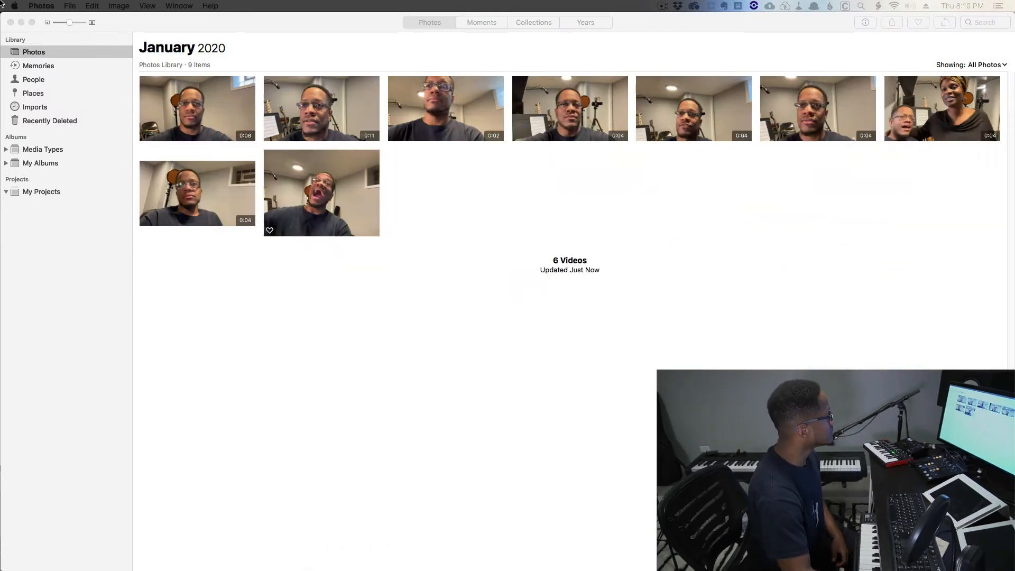
Step: Review Photos' iCloud preferences: iCloud Photo Library on, Download Originals to this Mac chosen
left_click(212, 31)
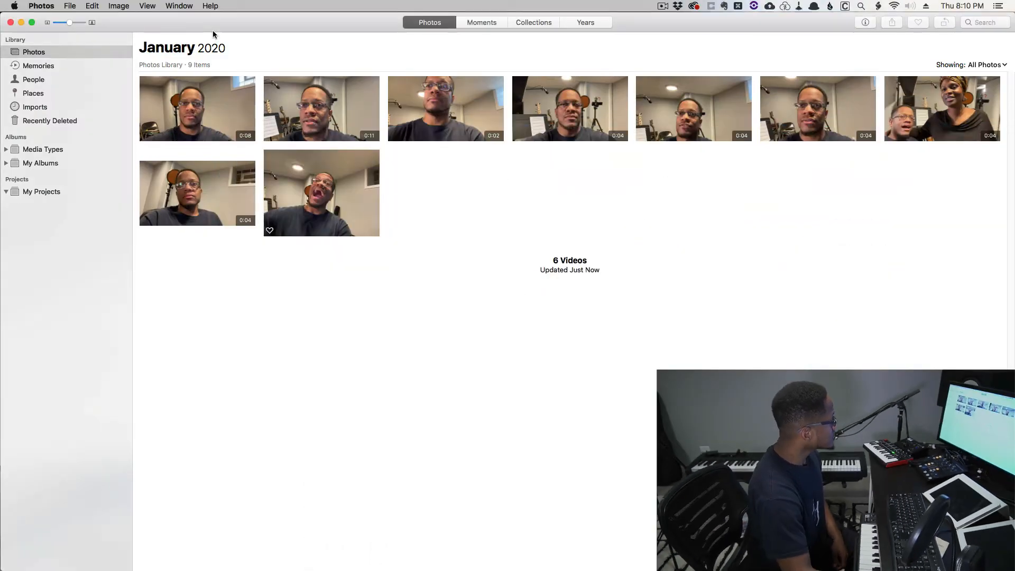
left_click(38, 4)
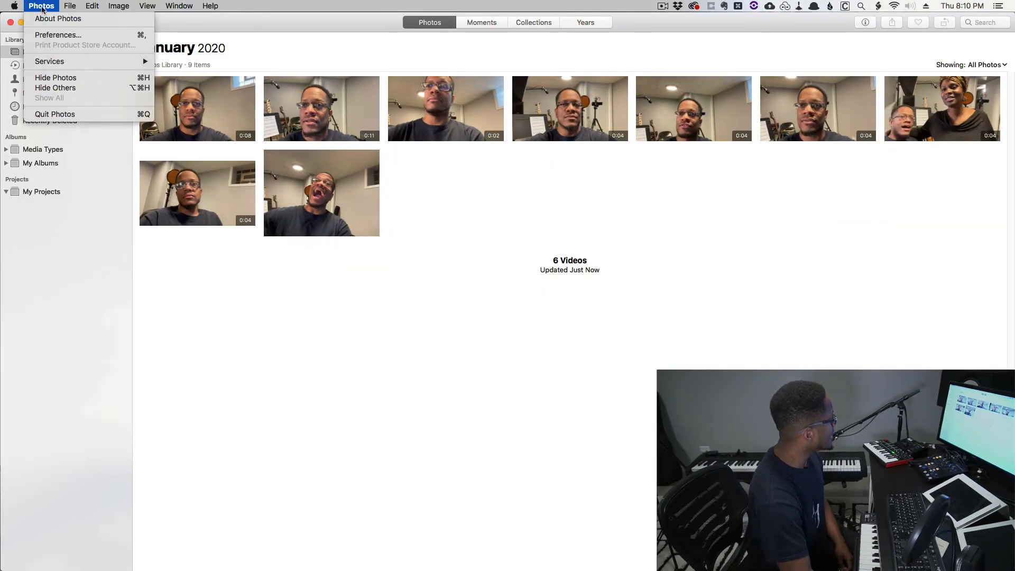
left_click(57, 35)
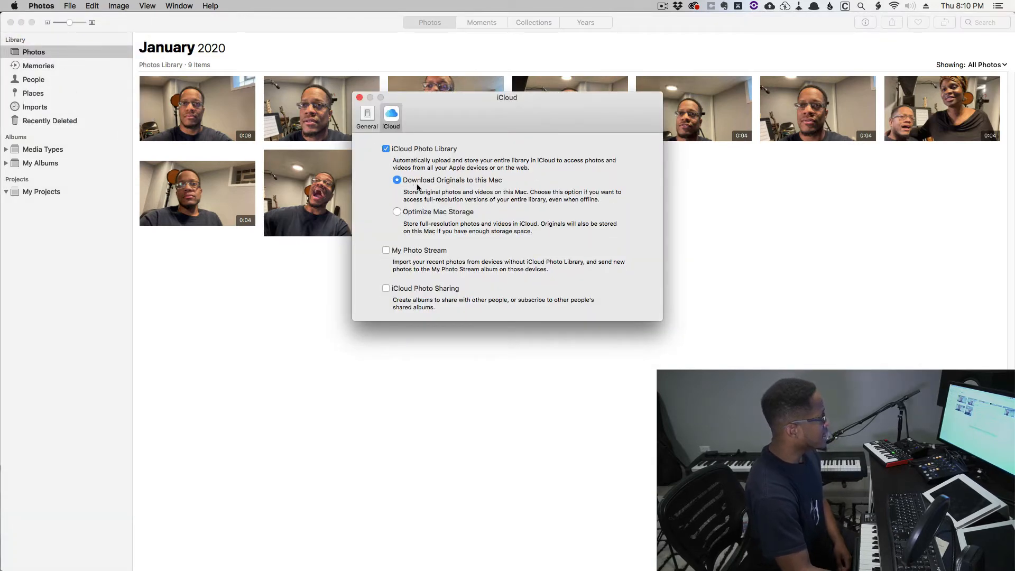
left_click(359, 98)
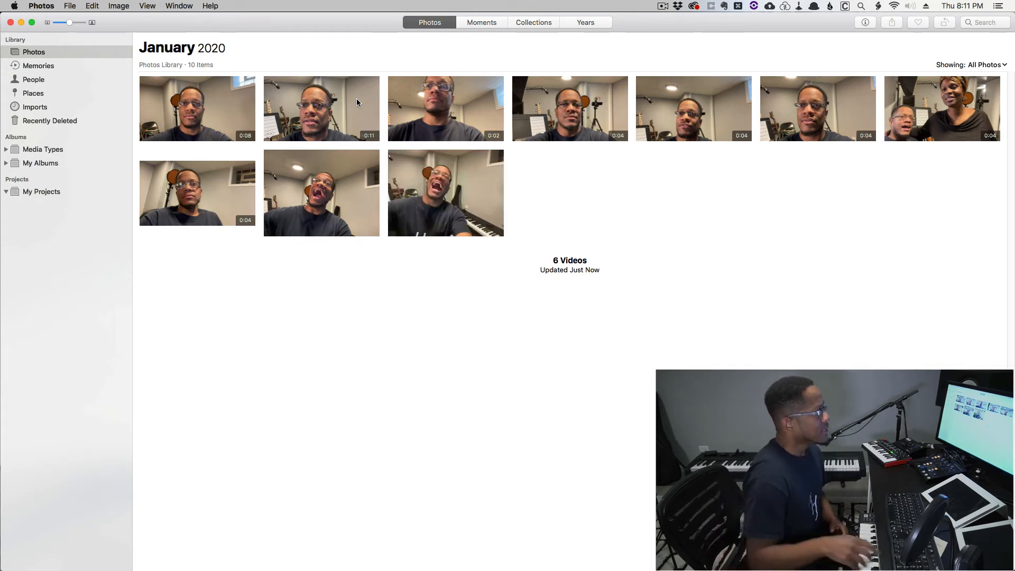
Step: Drag the newest January 2020 video out of the Photos window
left_click(459, 187)
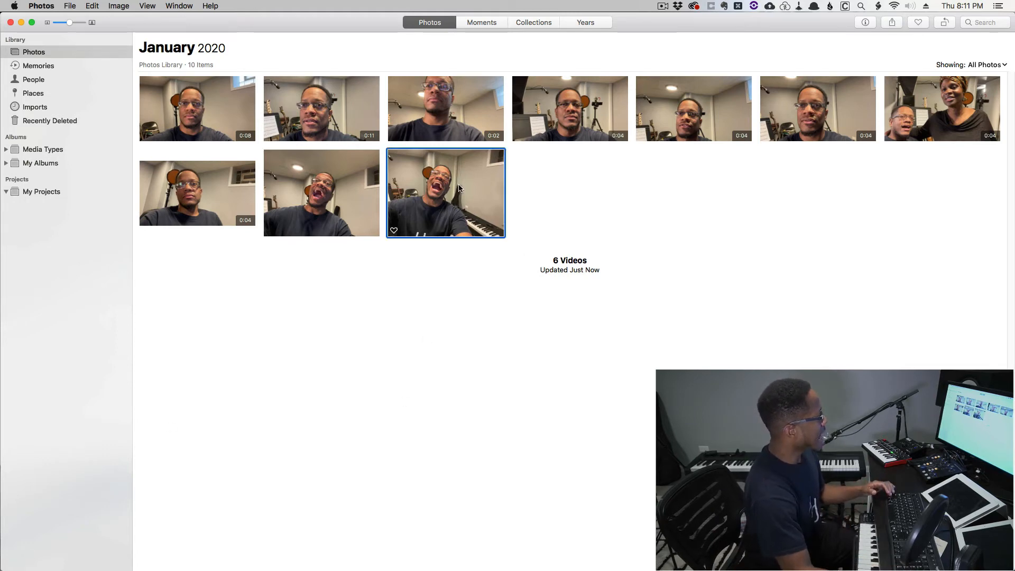
mouse_move(470, 182)
left_mouse_down()
mouse_move(656, 265)
mouse_move(648, 302)
mouse_move(631, 314)
mouse_move(454, 190)
left_mouse_up()
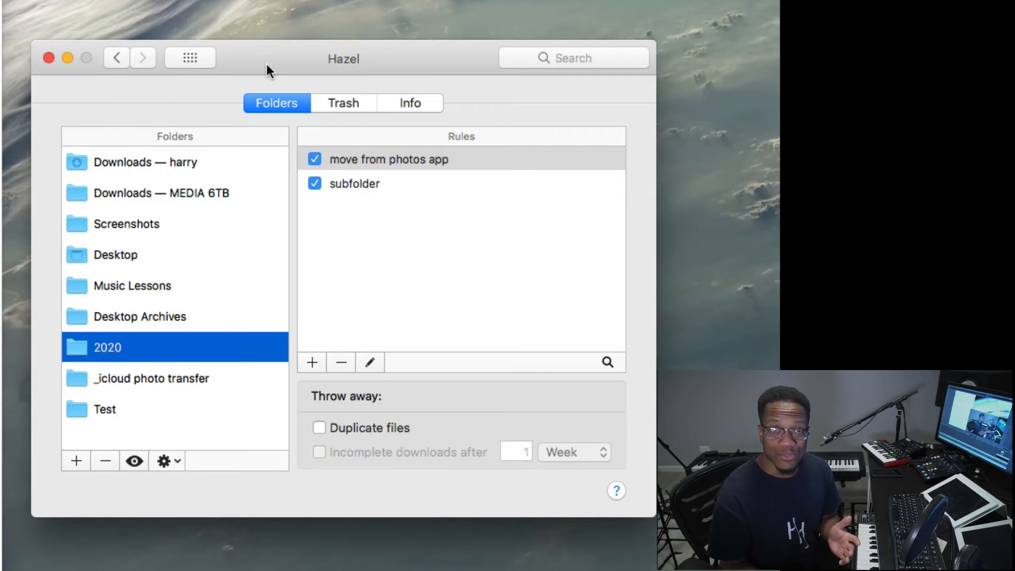
Step: Cancel the folder chooser and drag the Test folder into Hazel's watched Folders list instead
left_click_drag(259, 40, 264, 73)
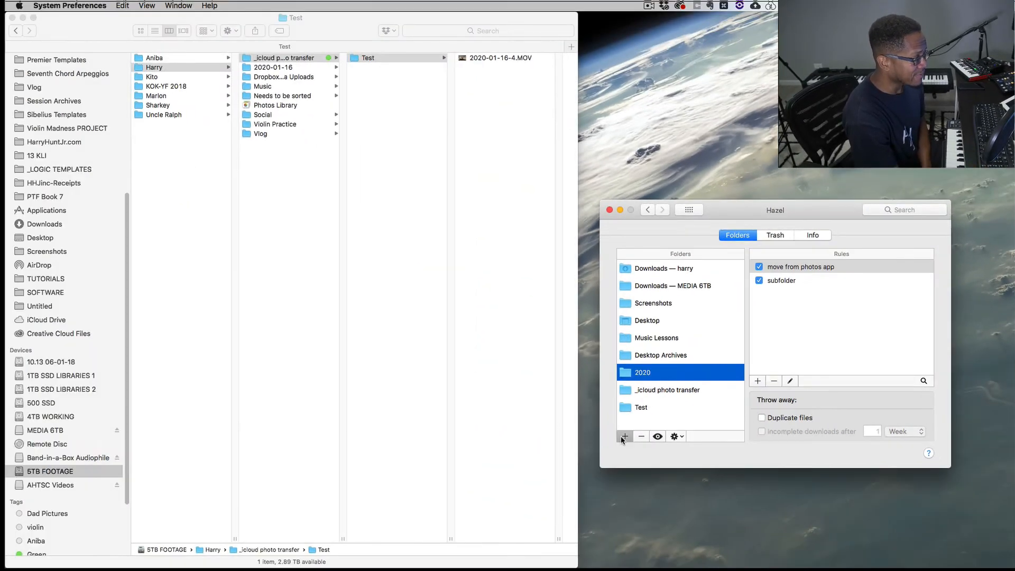
left_click(625, 437)
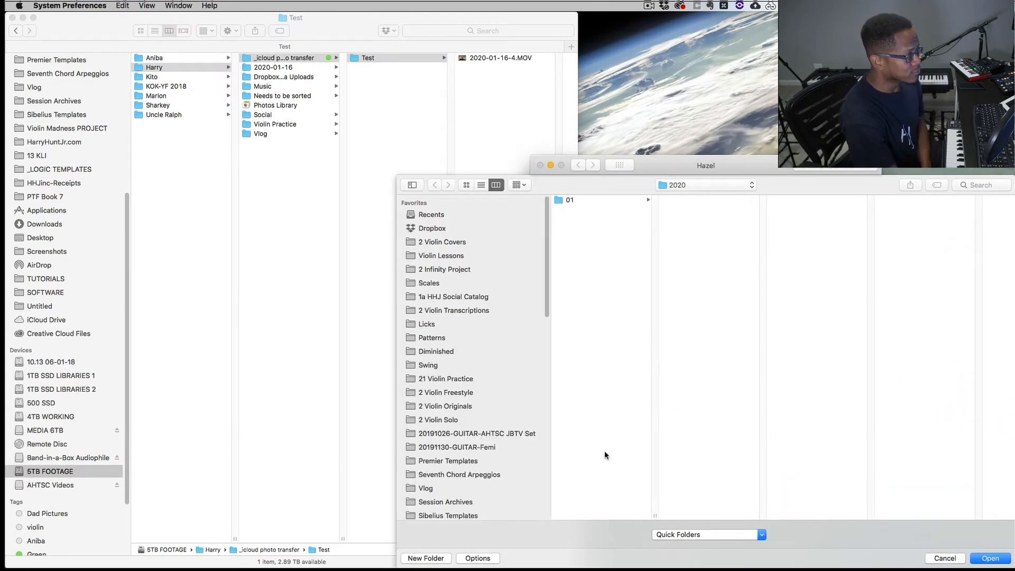
left_click(948, 558)
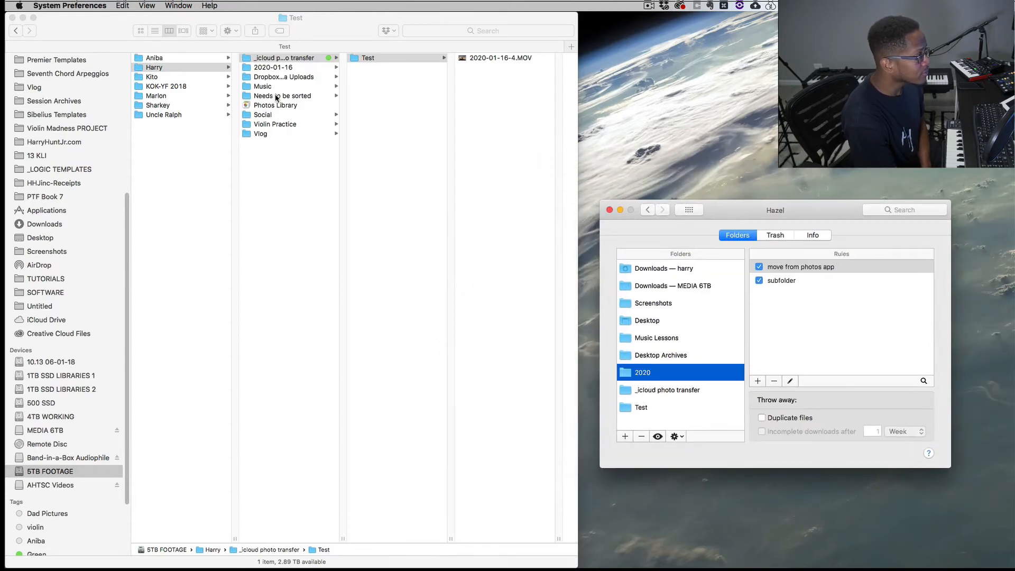
left_click_drag(370, 57, 656, 398)
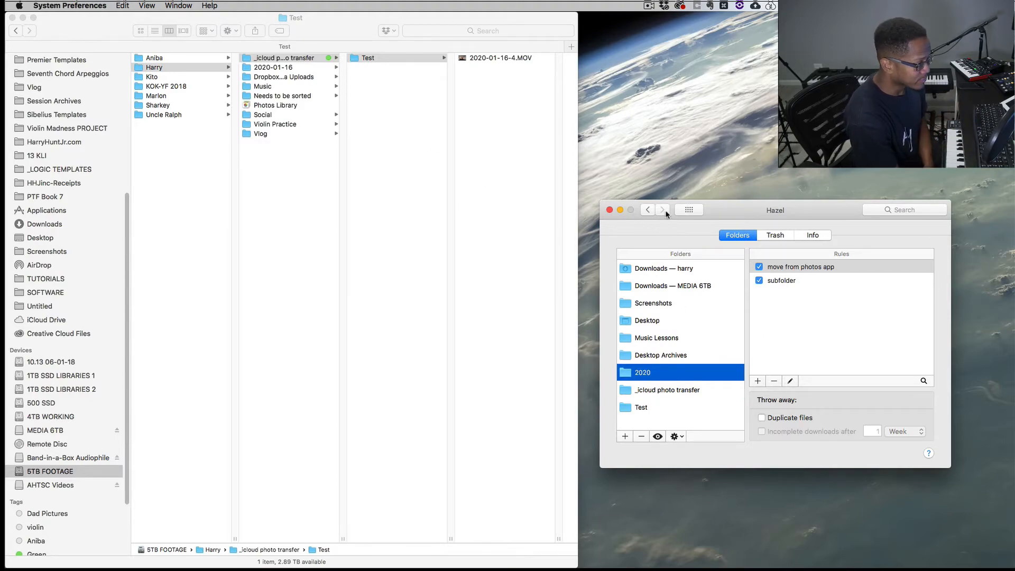
left_click_drag(753, 211, 731, 195)
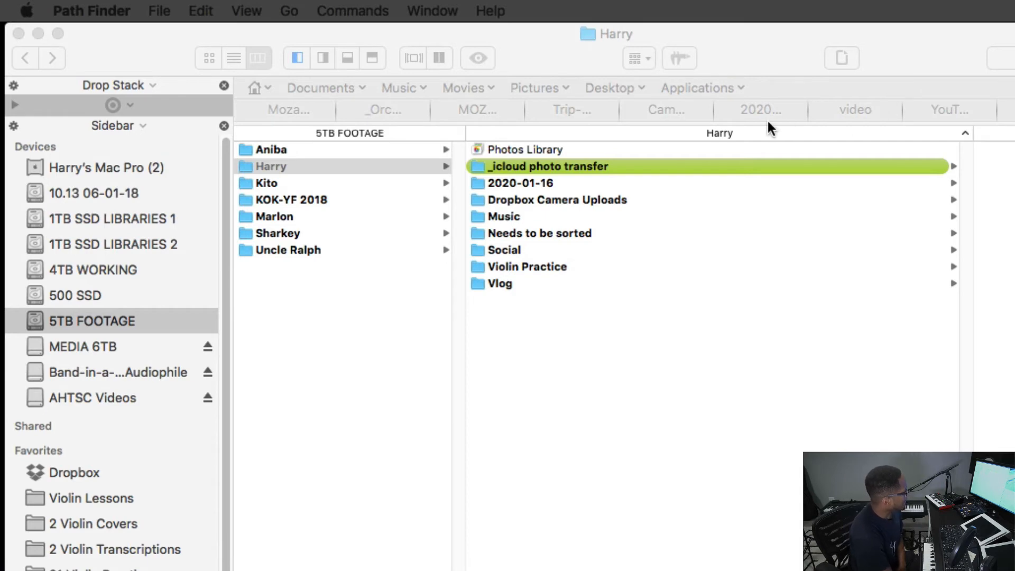
Step: Drag the Photos Library package onto Hazel's watched folders, then bring up its item actions
left_click(532, 148)
left_click(497, 149)
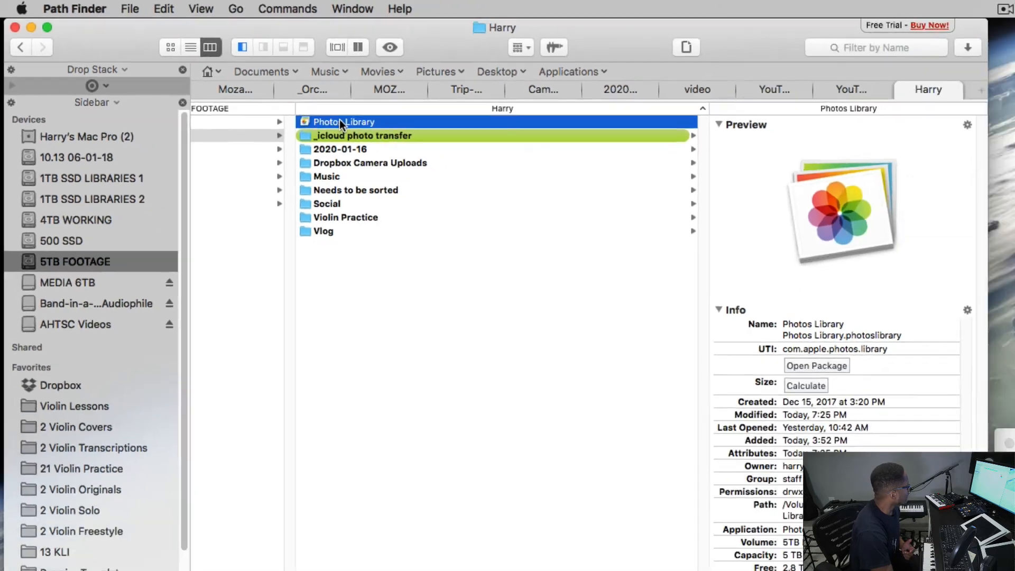
left_click_drag(421, 153, 1014, 570)
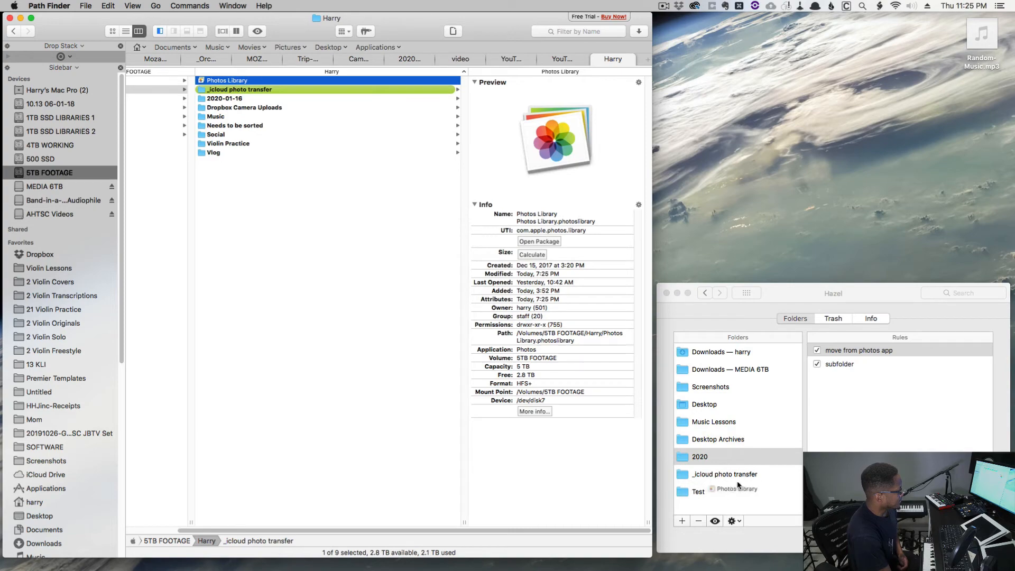
left_click_drag(731, 498, 731, 497)
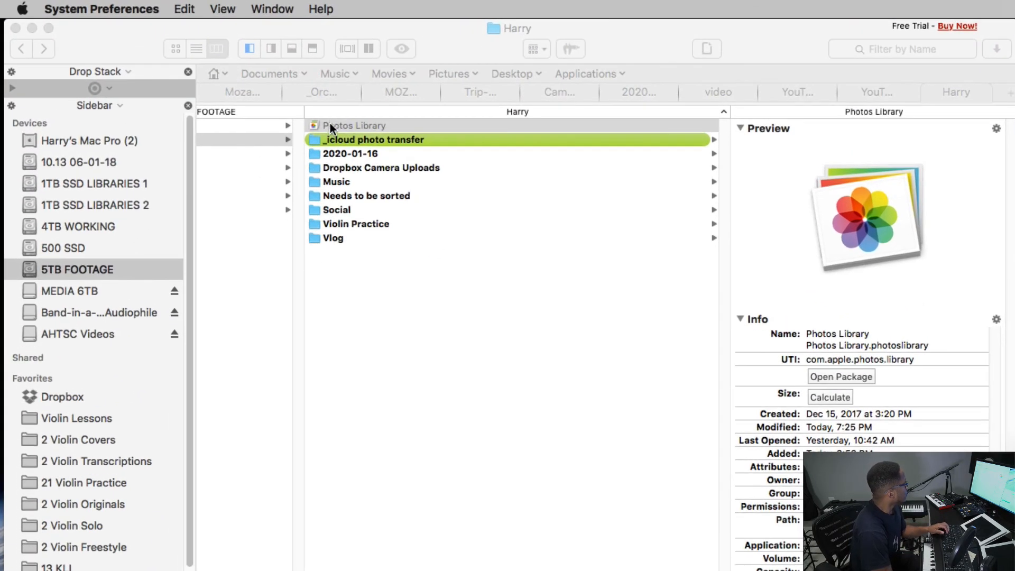
right_click(331, 123)
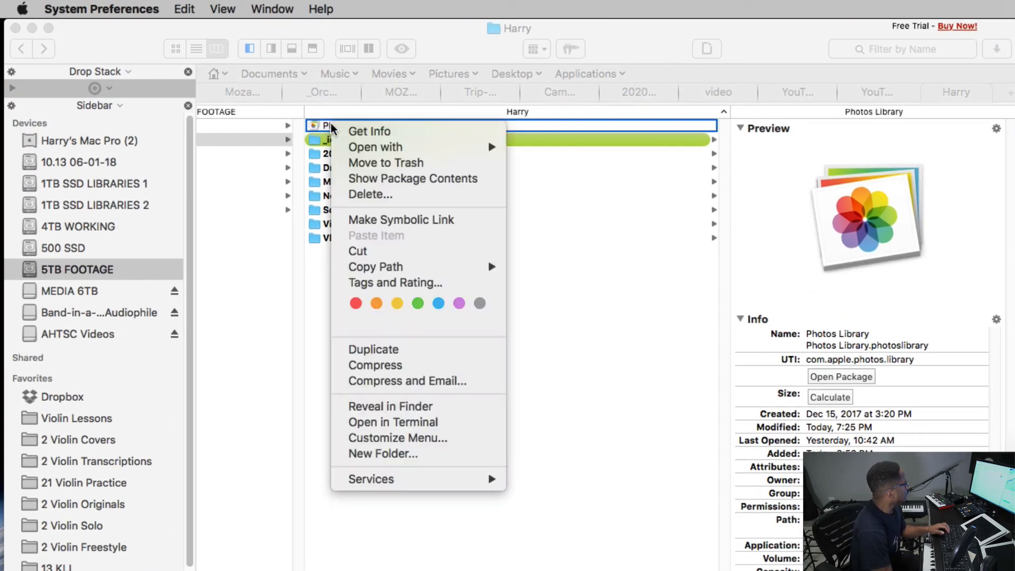
left_click(405, 182)
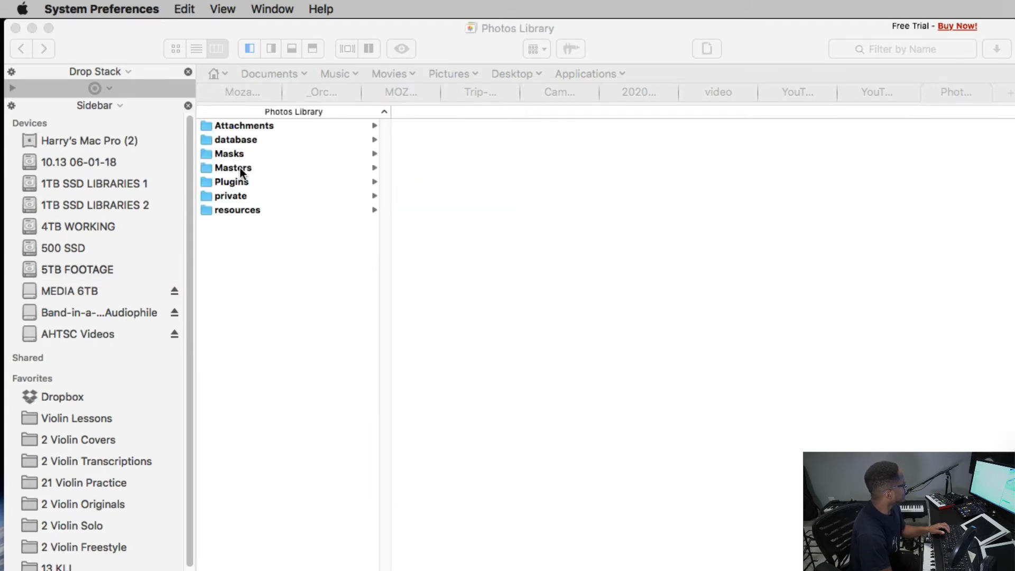
left_click(239, 166)
left_click(241, 167)
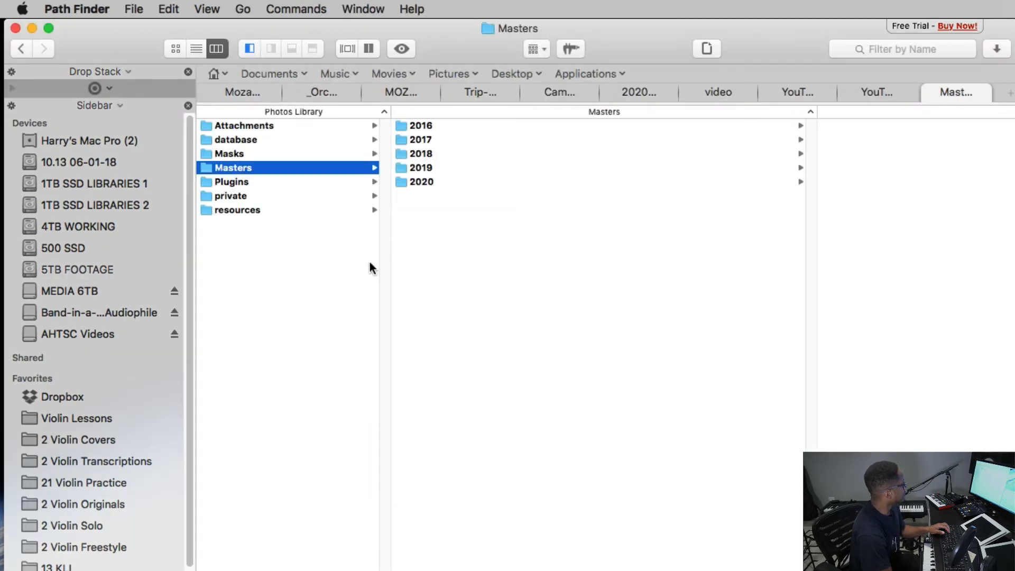
left_click(437, 182)
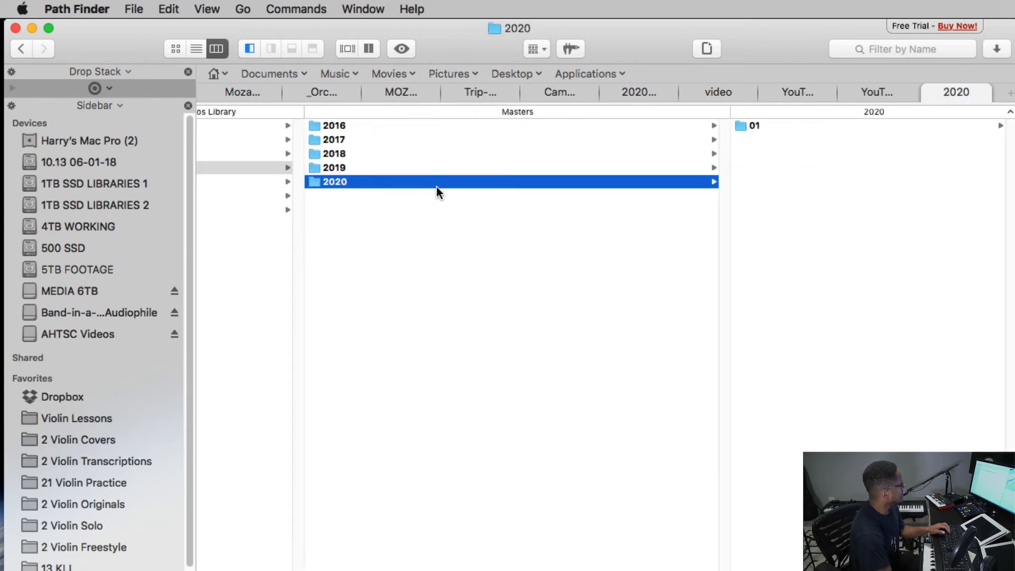
left_click(756, 126)
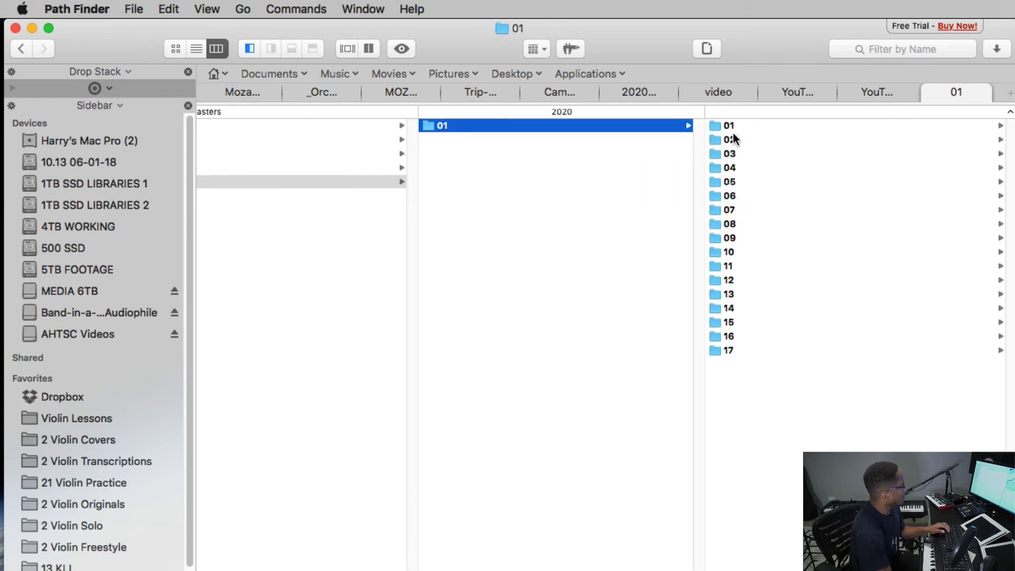
left_click(742, 168)
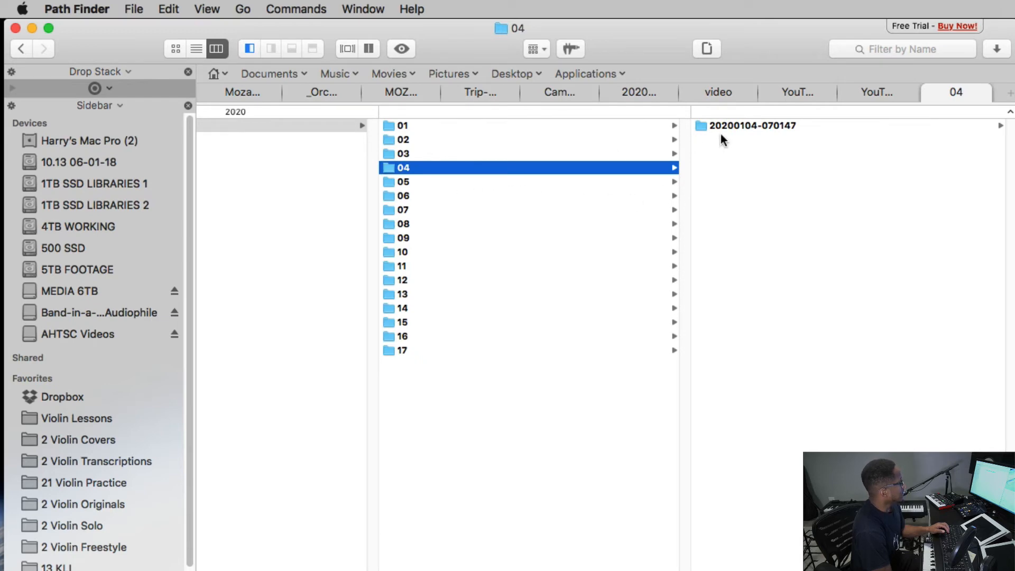
left_click(740, 128)
left_click(268, 199)
left_click(575, 126)
left_click(479, 141)
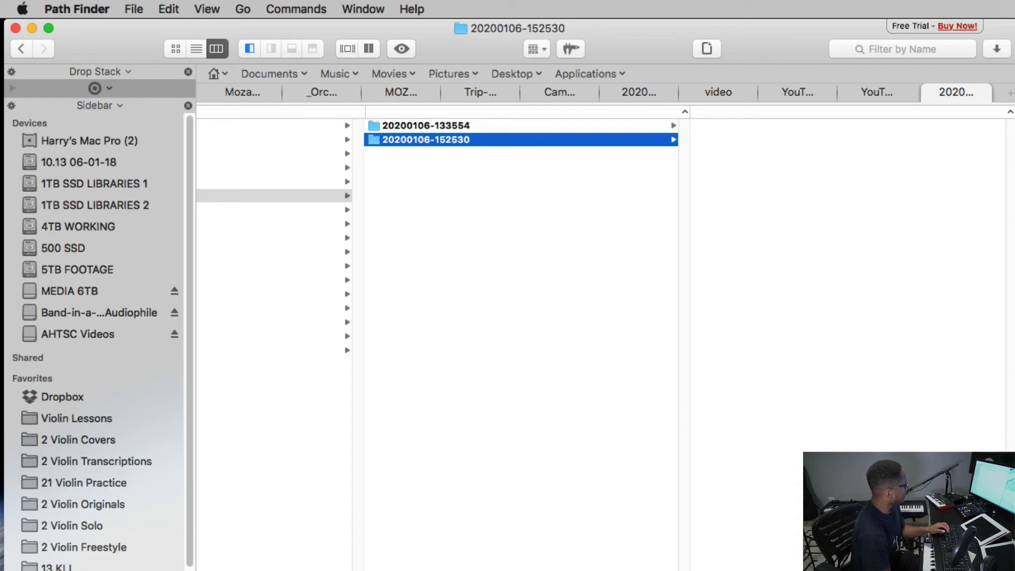
Step: Step back through the import, day and month folders up to the Masters folder
scroll(602, 338, "left", 10)
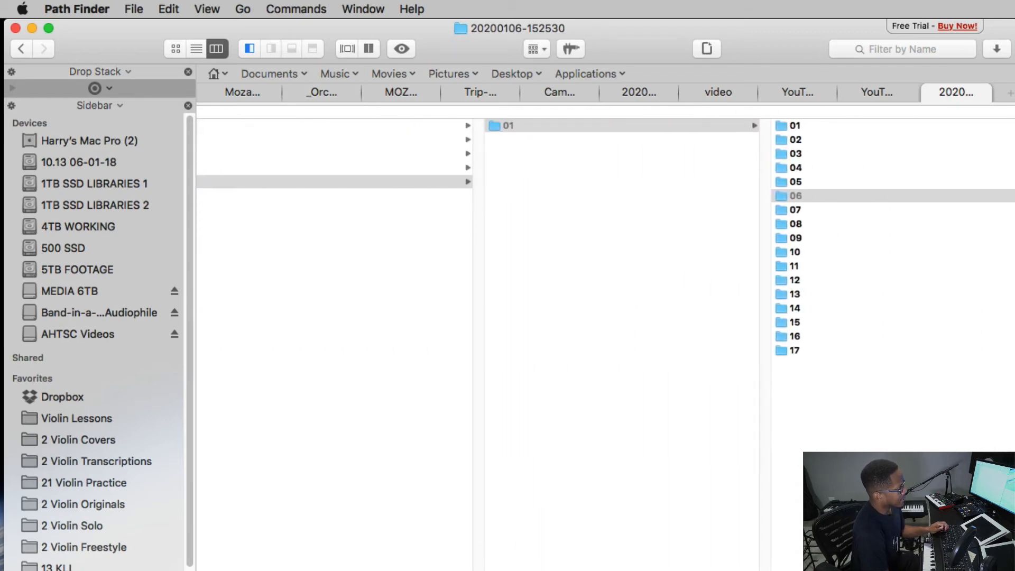
scroll(603, 339, "left", 4)
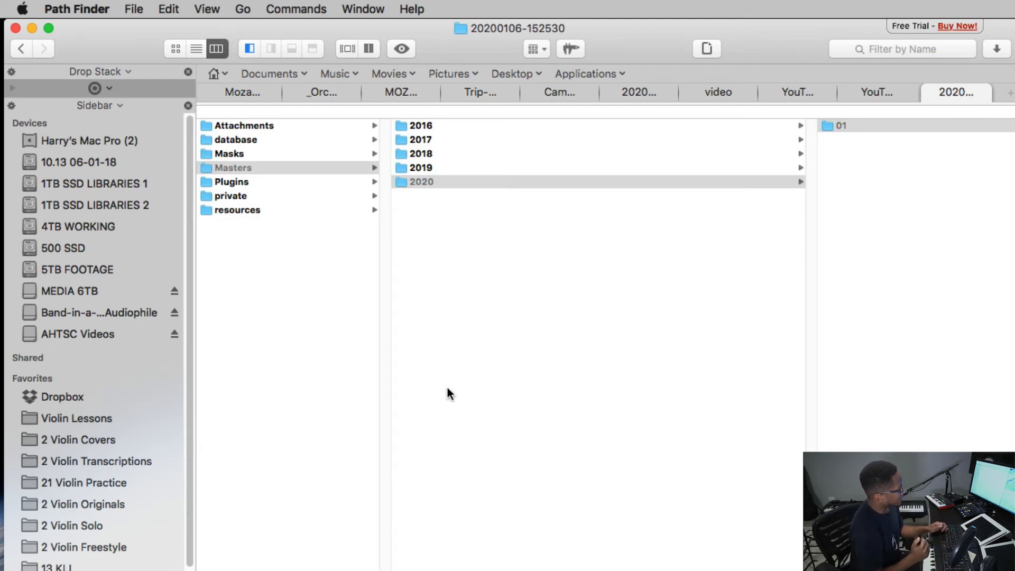
left_click(23, 48)
left_click(24, 48)
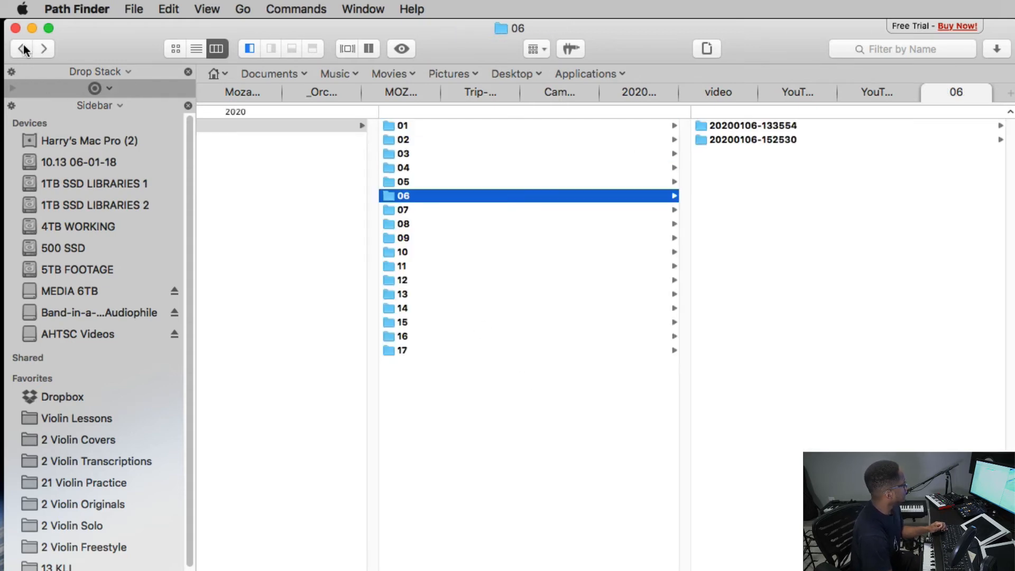
left_click(24, 49)
left_click(24, 49)
left_click(23, 49)
left_click(24, 48)
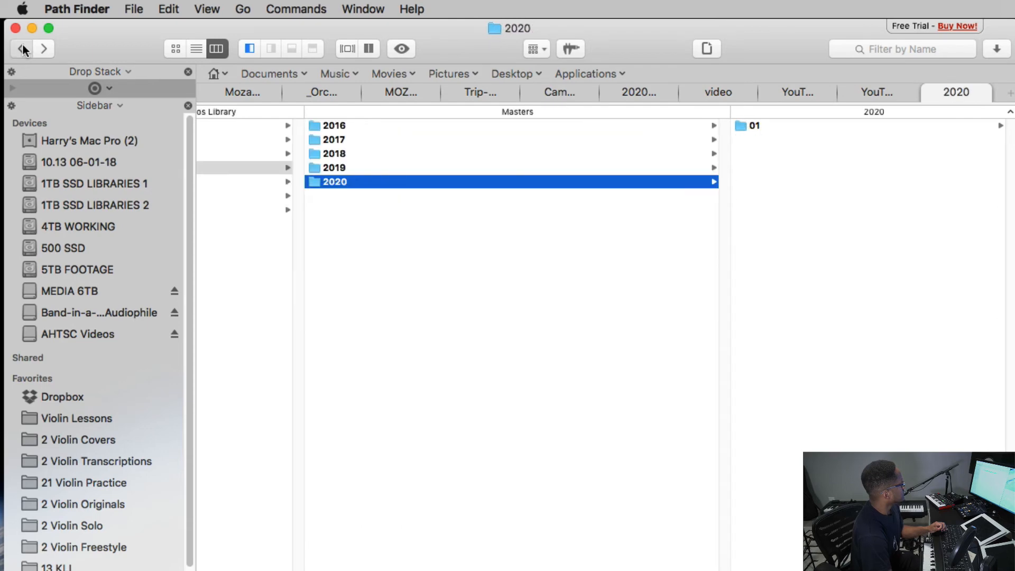
left_click(23, 48)
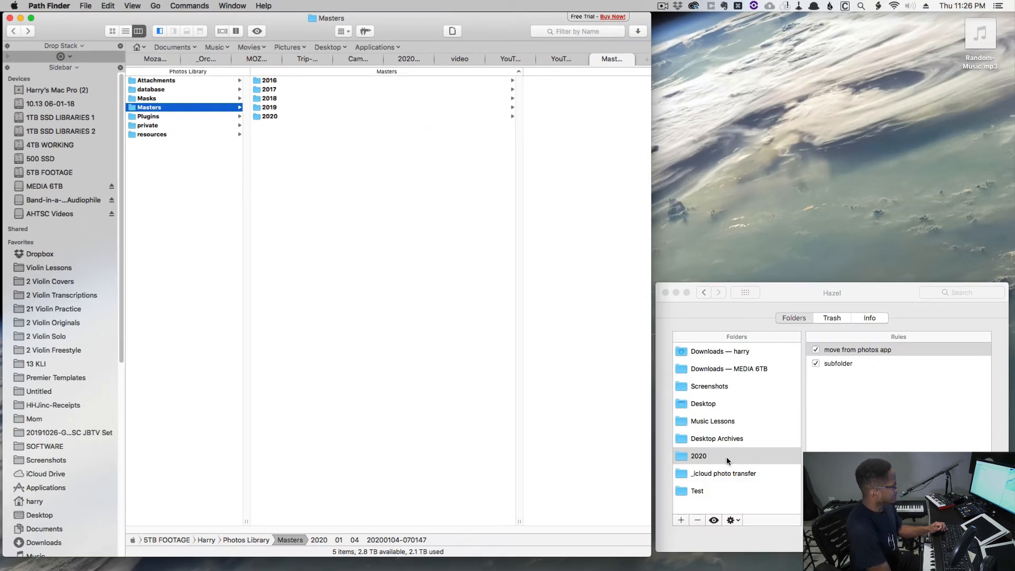
Step: Open the 2020 folder's 'move from photos app' rule (Kind is Movie, move to Test) for editing
left_click(699, 458)
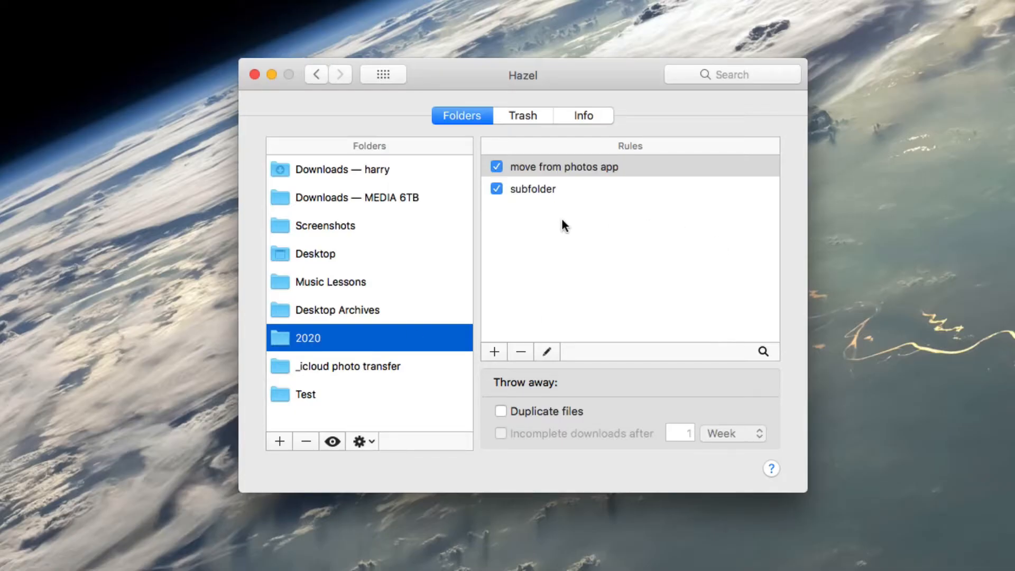
left_click(577, 224)
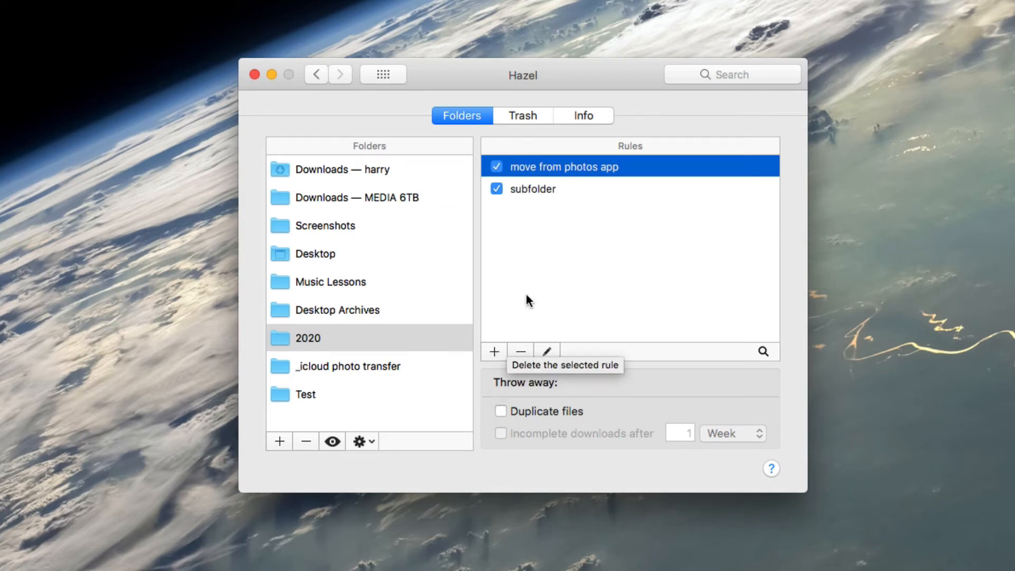
double_click(547, 166)
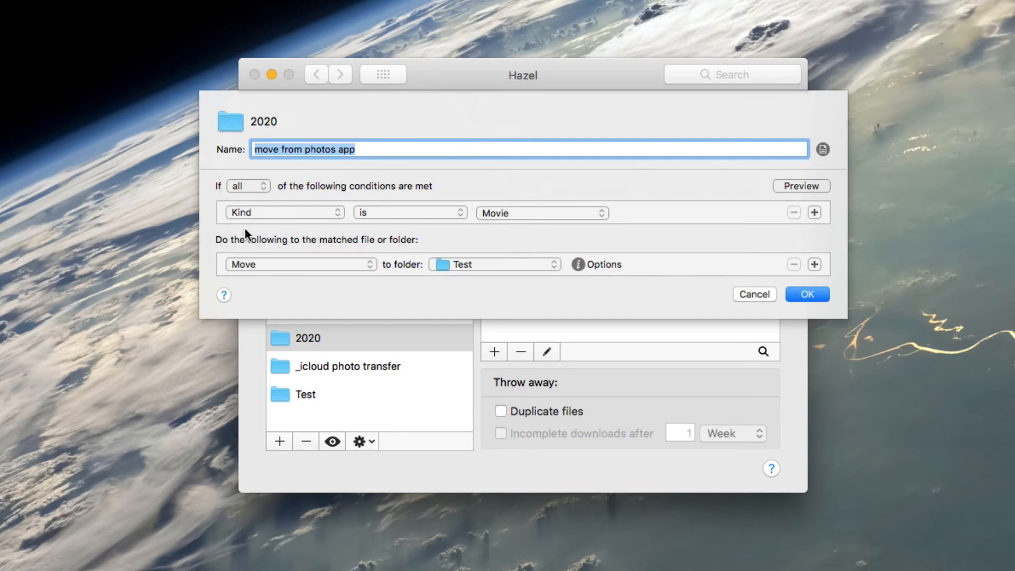
left_click(269, 213)
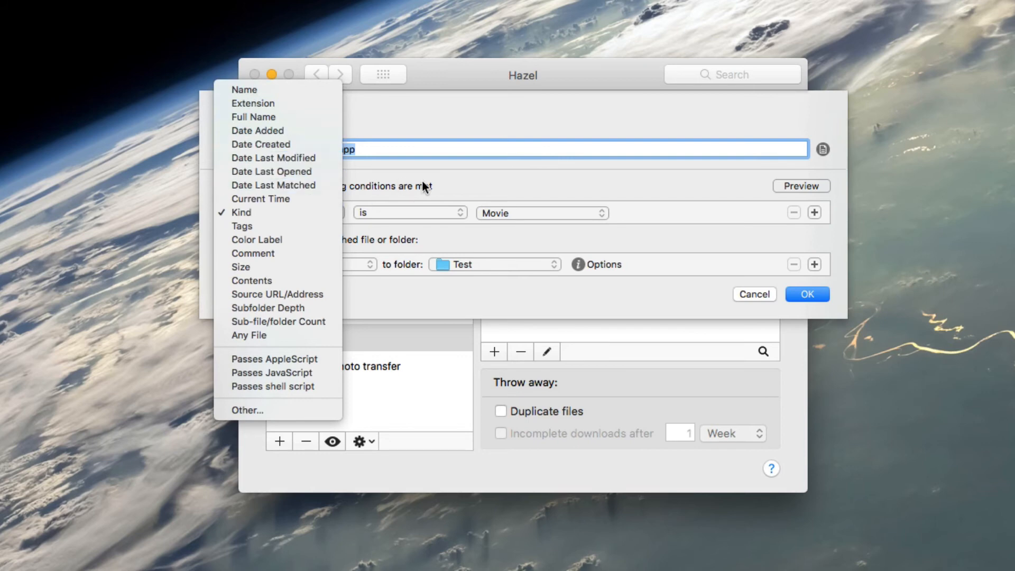
left_click(448, 175)
left_click(391, 213)
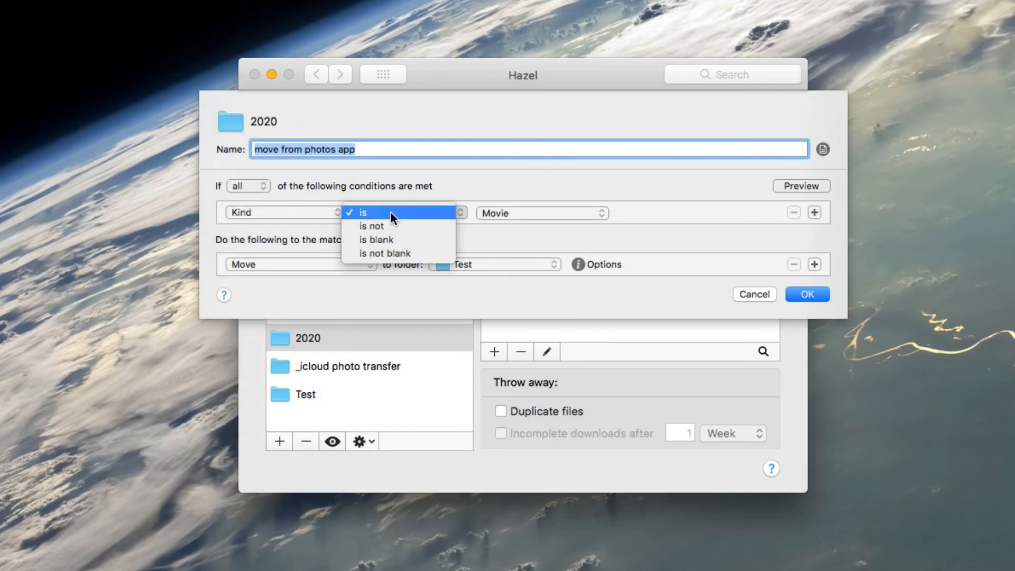
left_click(447, 184)
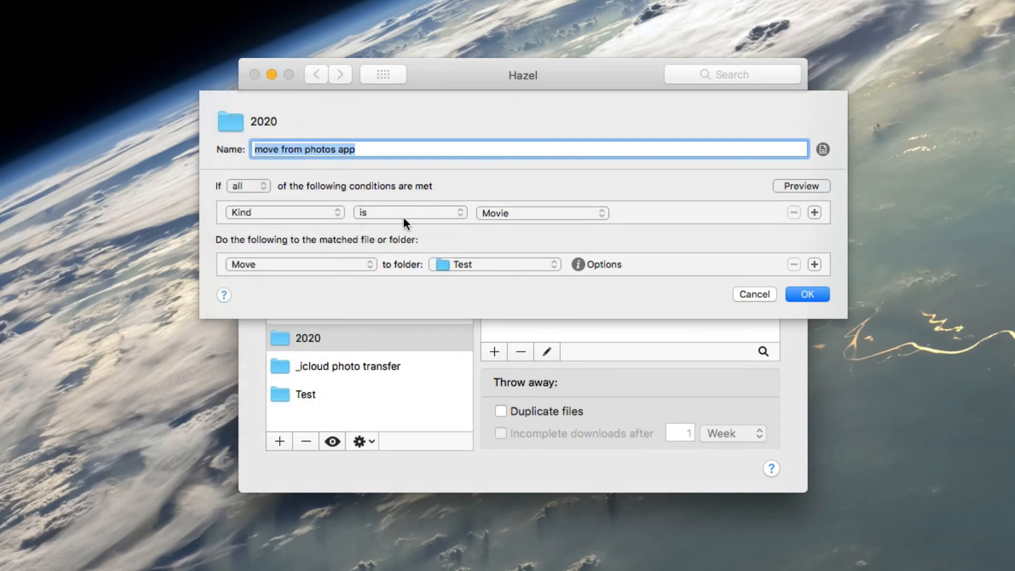
left_click(538, 213)
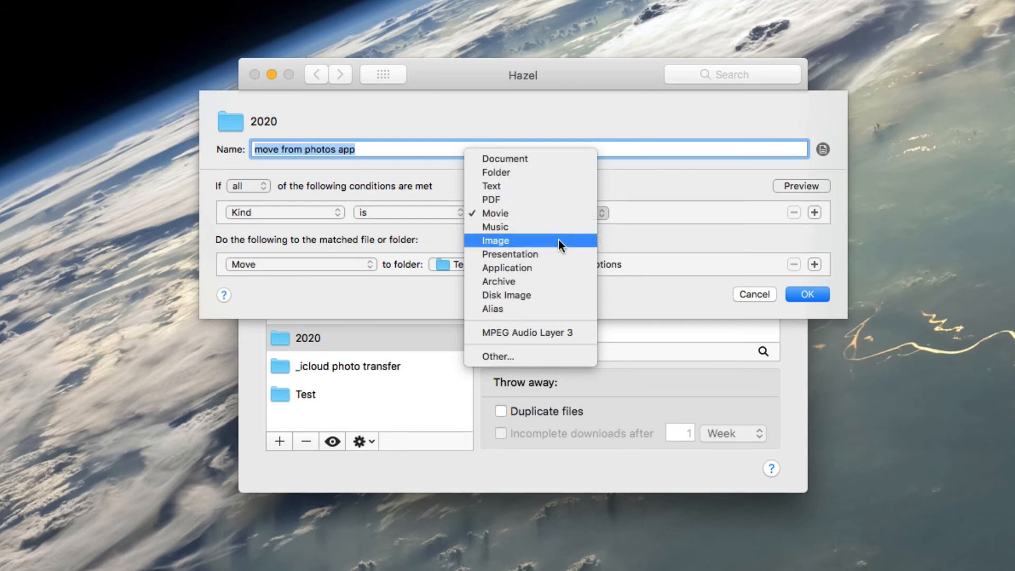
left_click(662, 181)
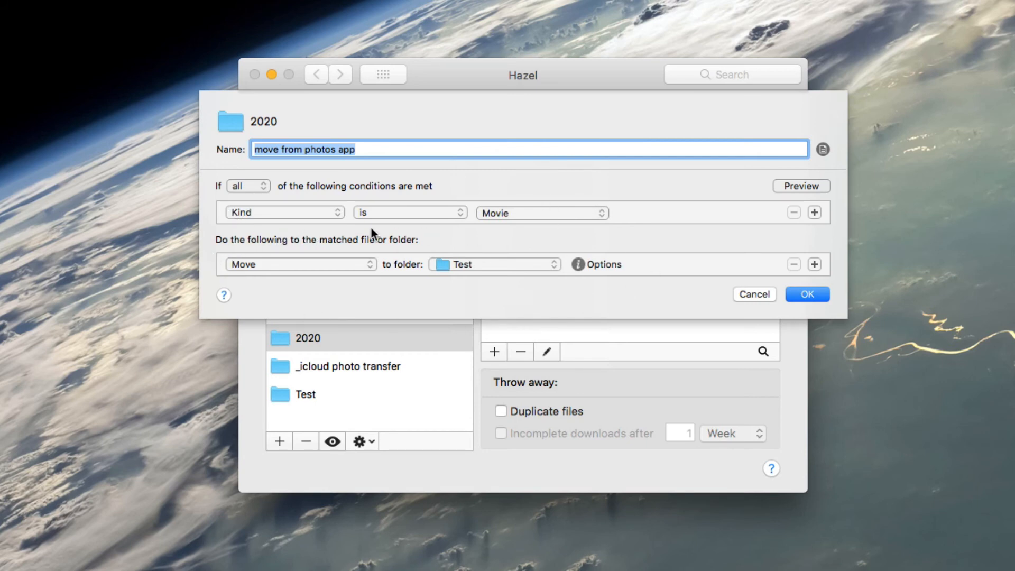
left_click(281, 265)
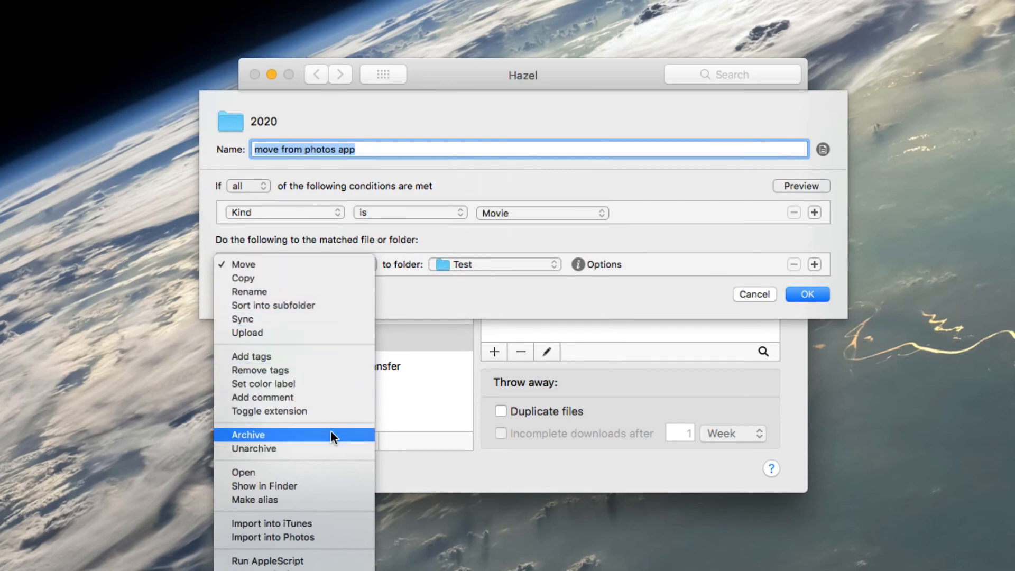
left_click(412, 243)
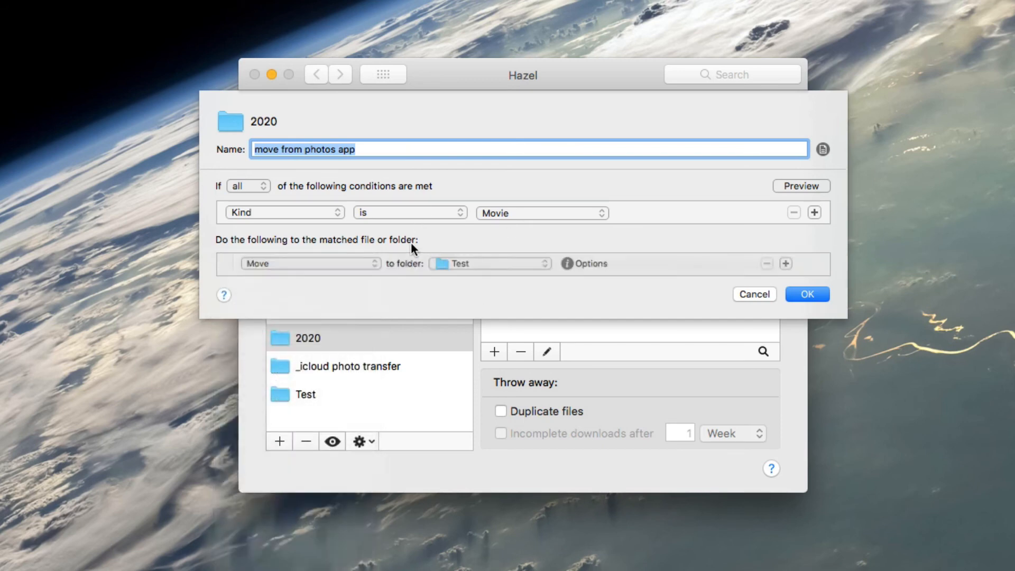
left_click(483, 266)
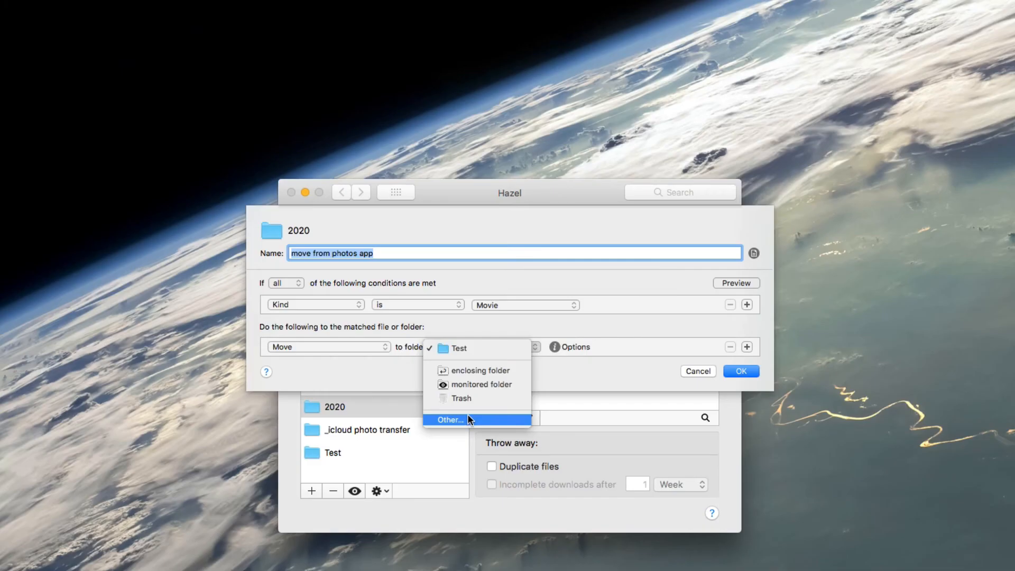
left_click(468, 418)
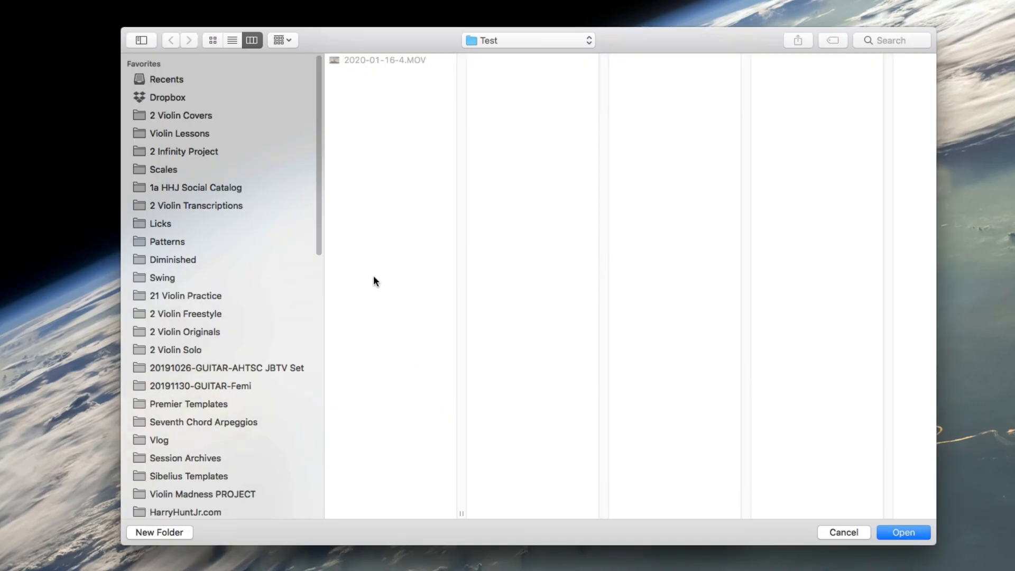
left_click(836, 533)
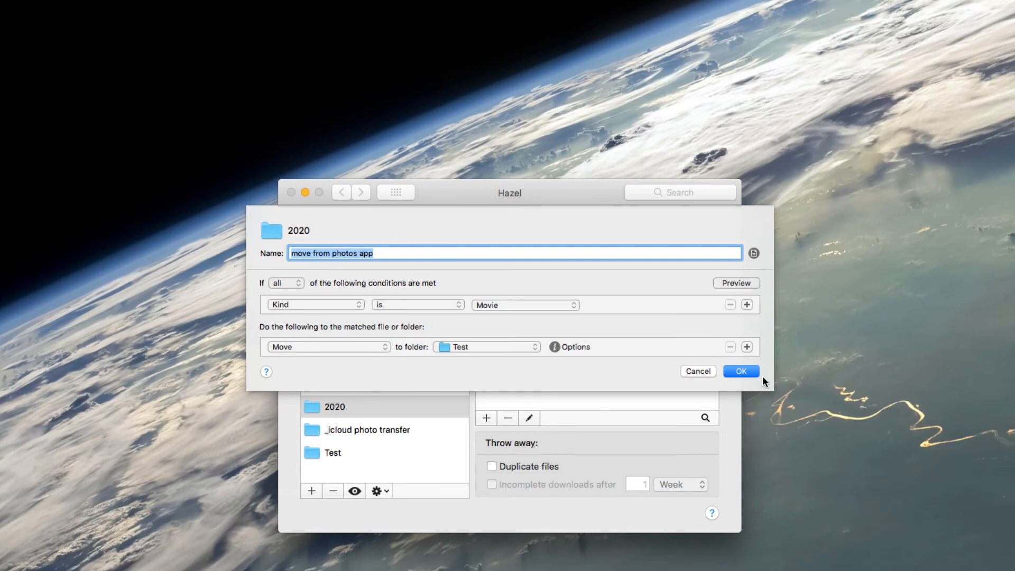
left_click(742, 372)
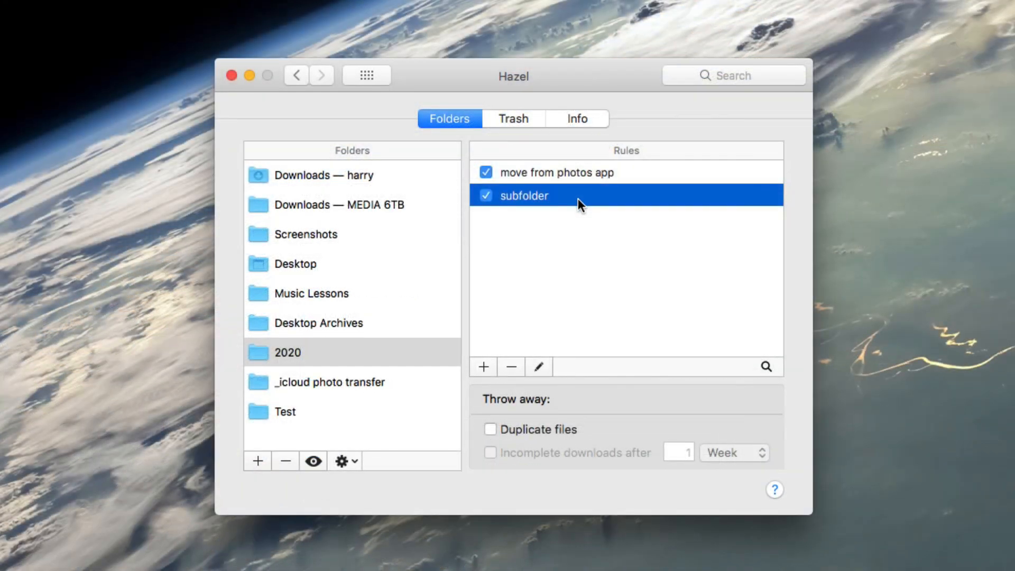
double_click(580, 198)
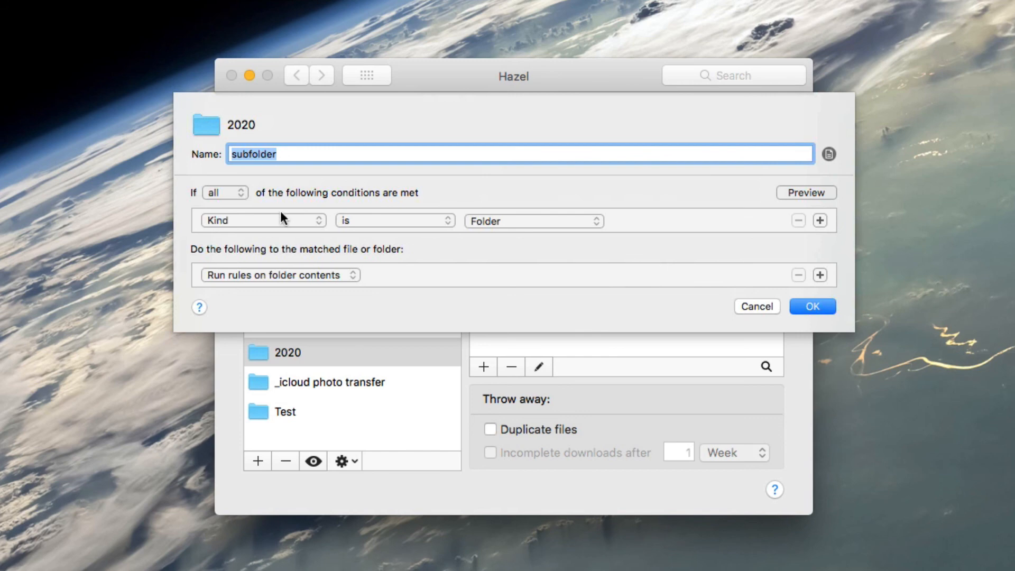
left_click(276, 275)
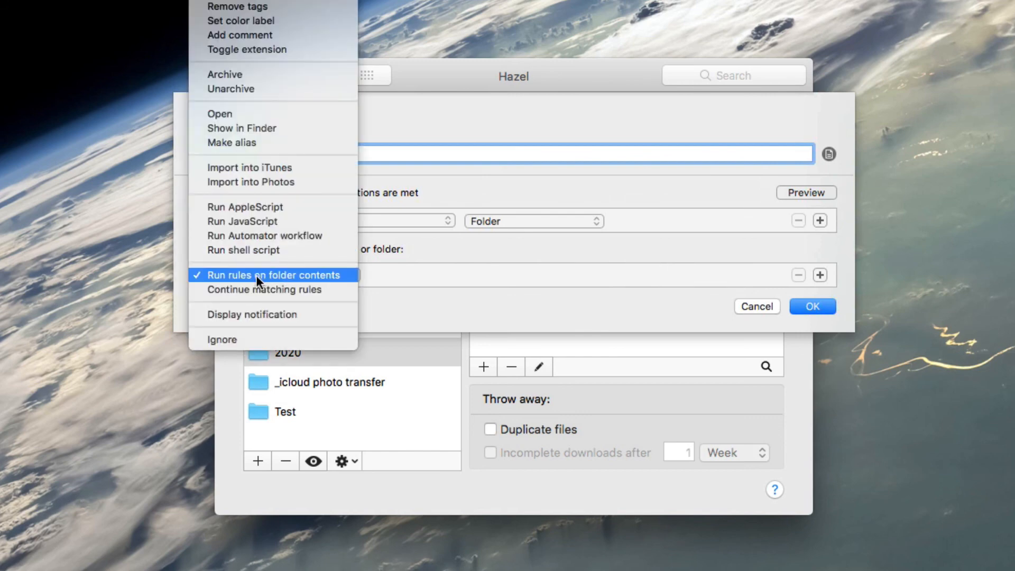
left_click(414, 285)
left_click(814, 307)
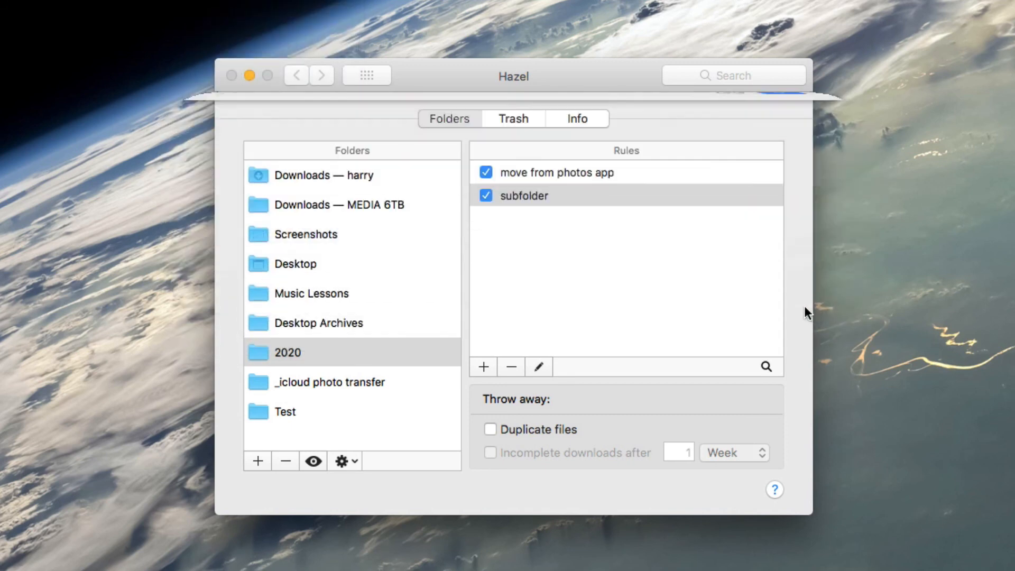
key("Up")
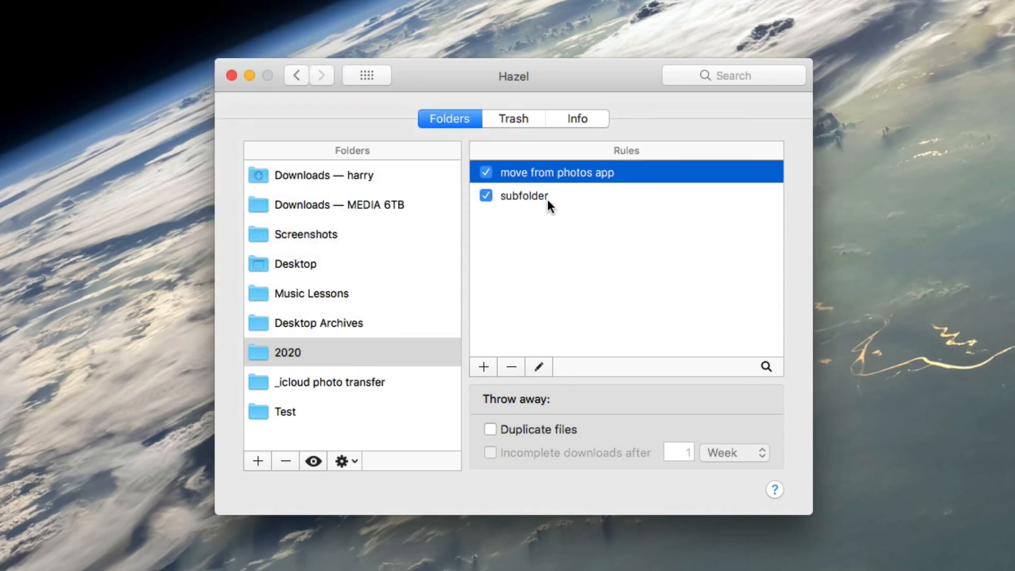